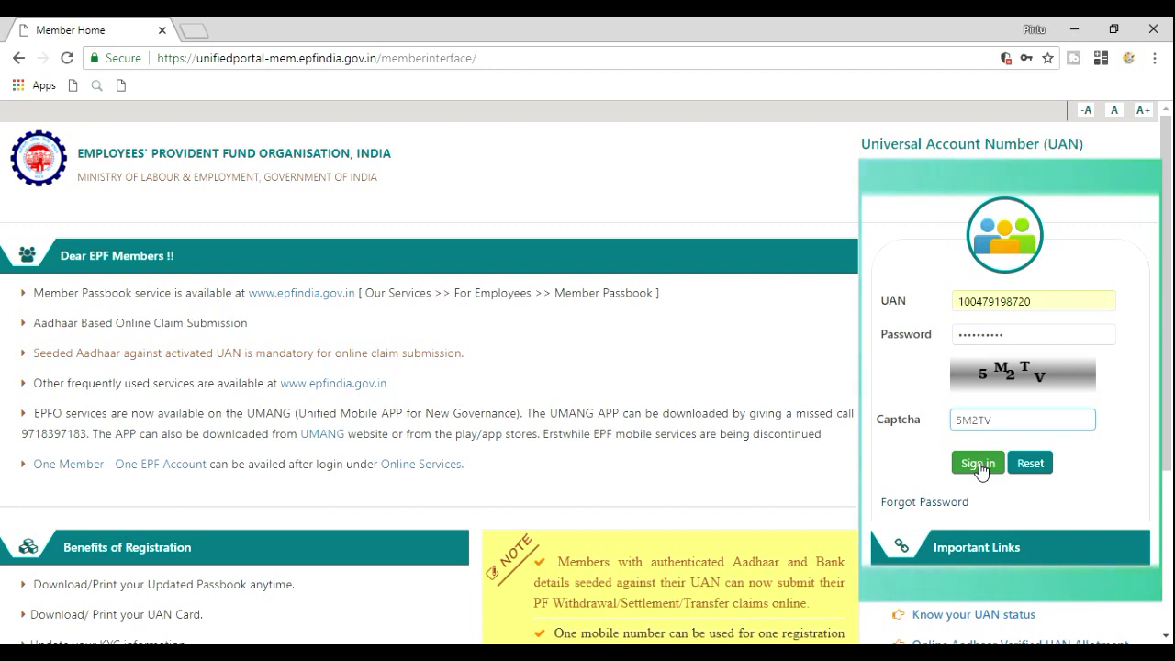
Sign in and review the Member Profile's UAN, name, birth date and gender
click(979, 464)
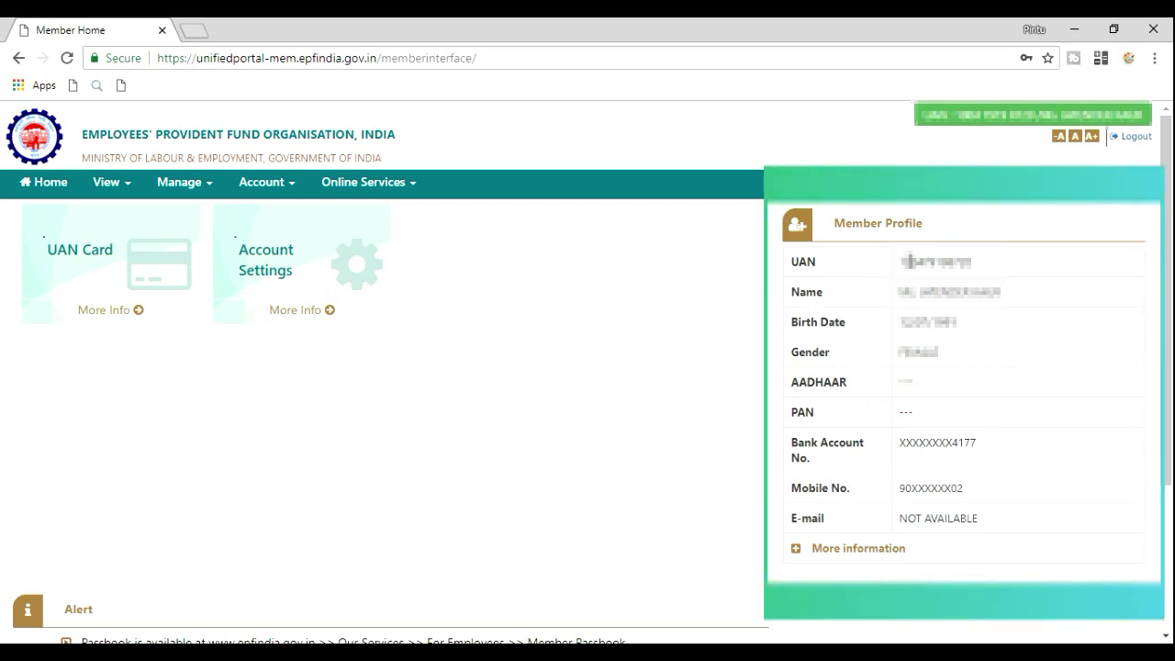
drag(899, 261, 1002, 292)
click(905, 288)
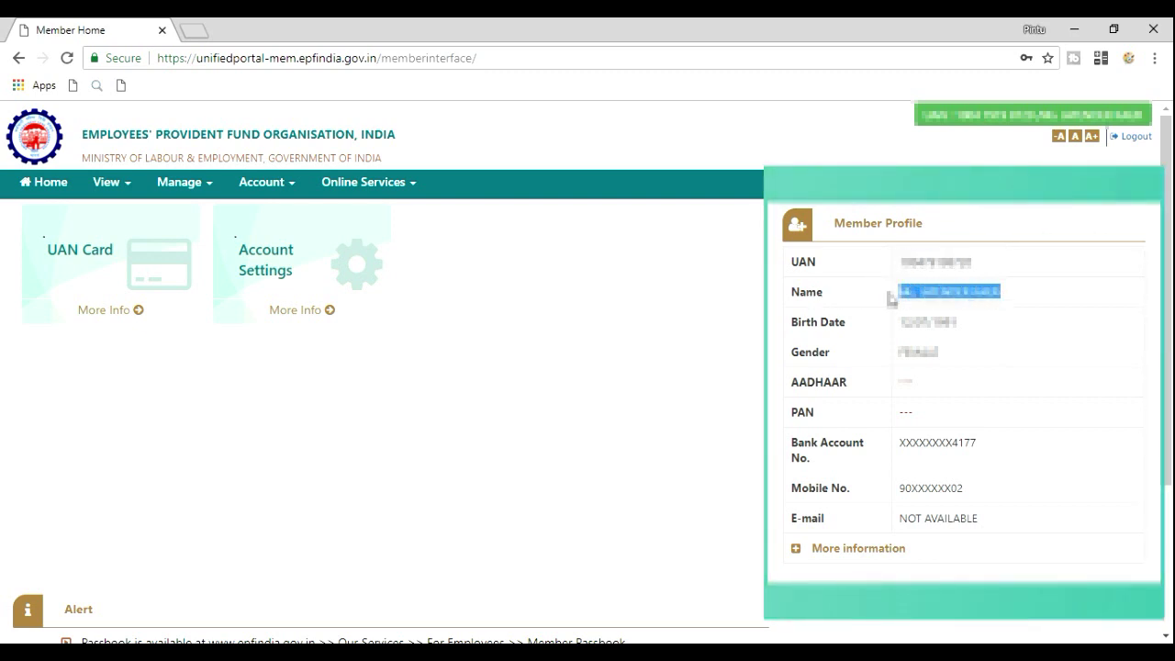
drag(833, 224, 845, 359)
click(828, 292)
click(848, 362)
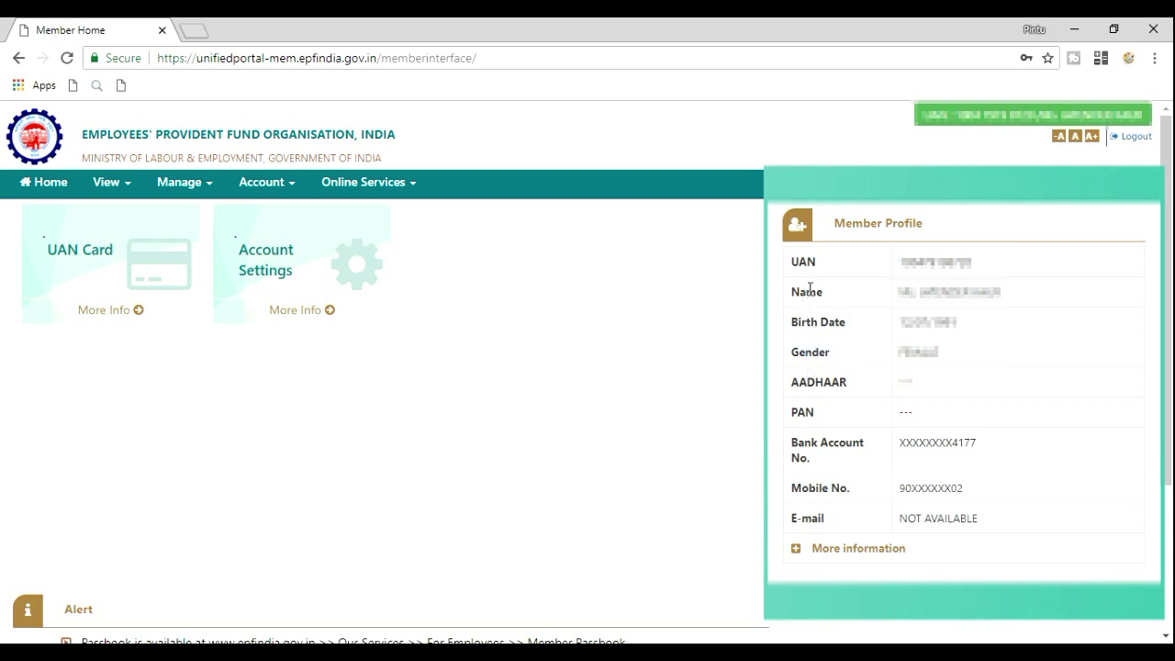
click(795, 297)
drag(793, 292, 838, 356)
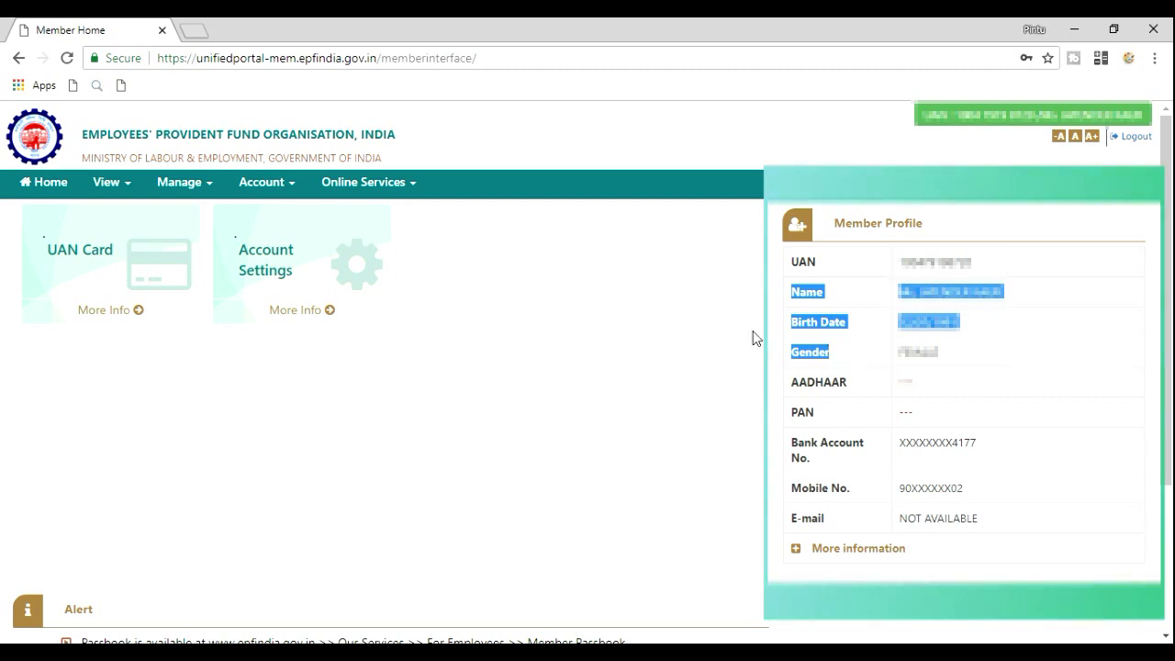
click(707, 320)
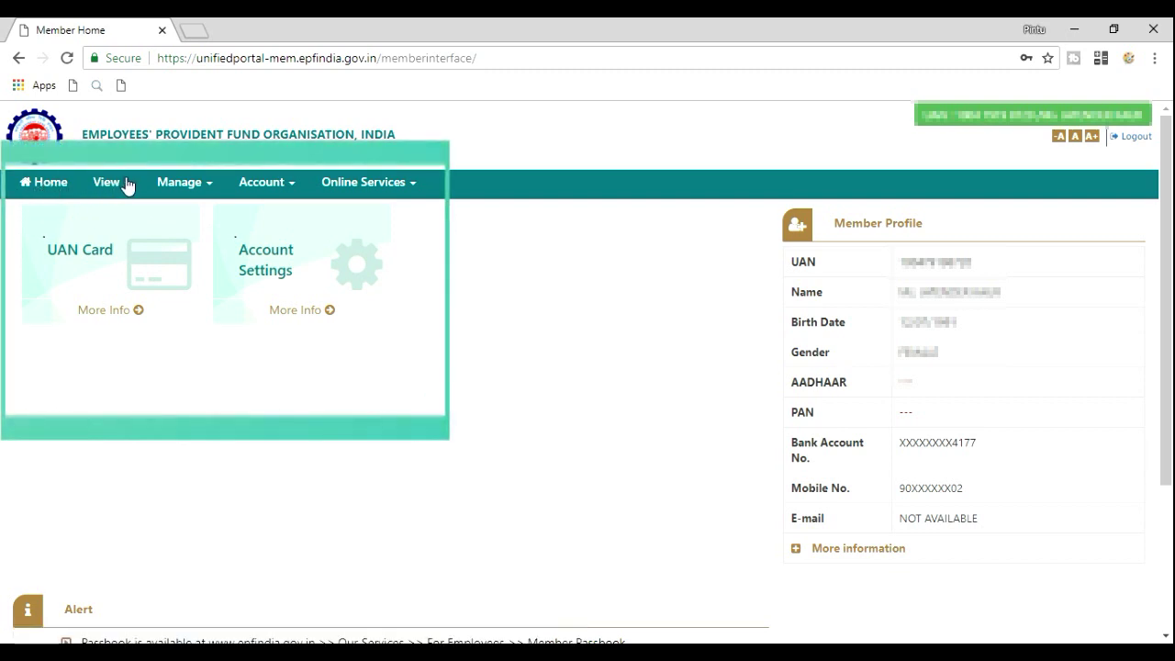
Go to Manage > Modify Basic Details
click(208, 186)
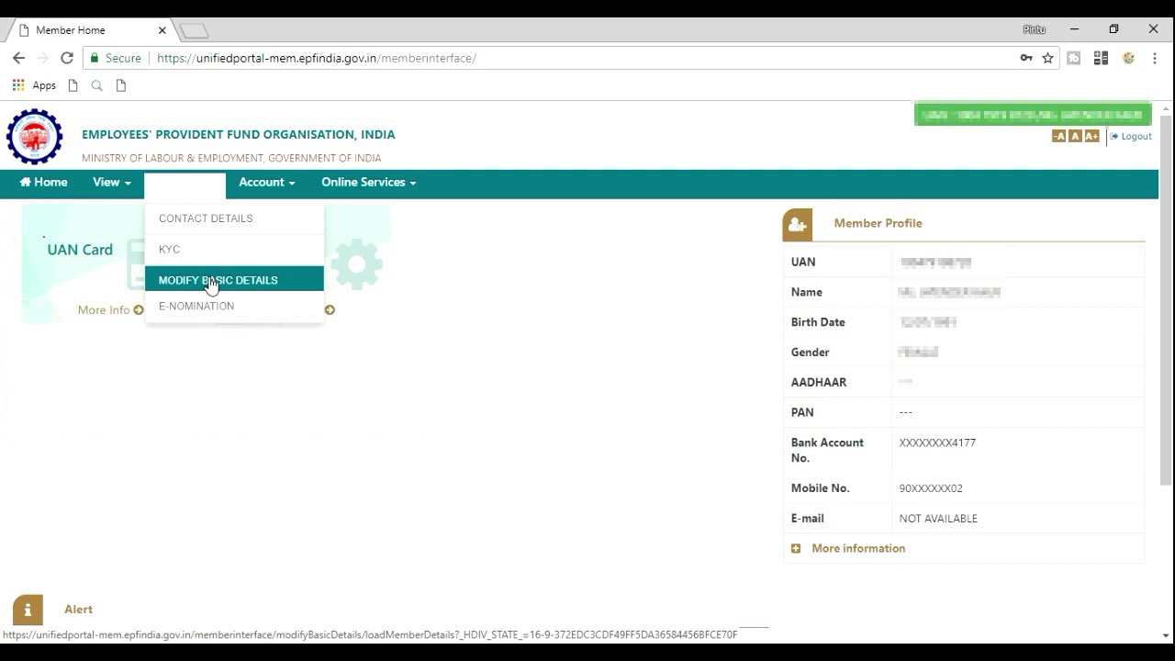
click(211, 283)
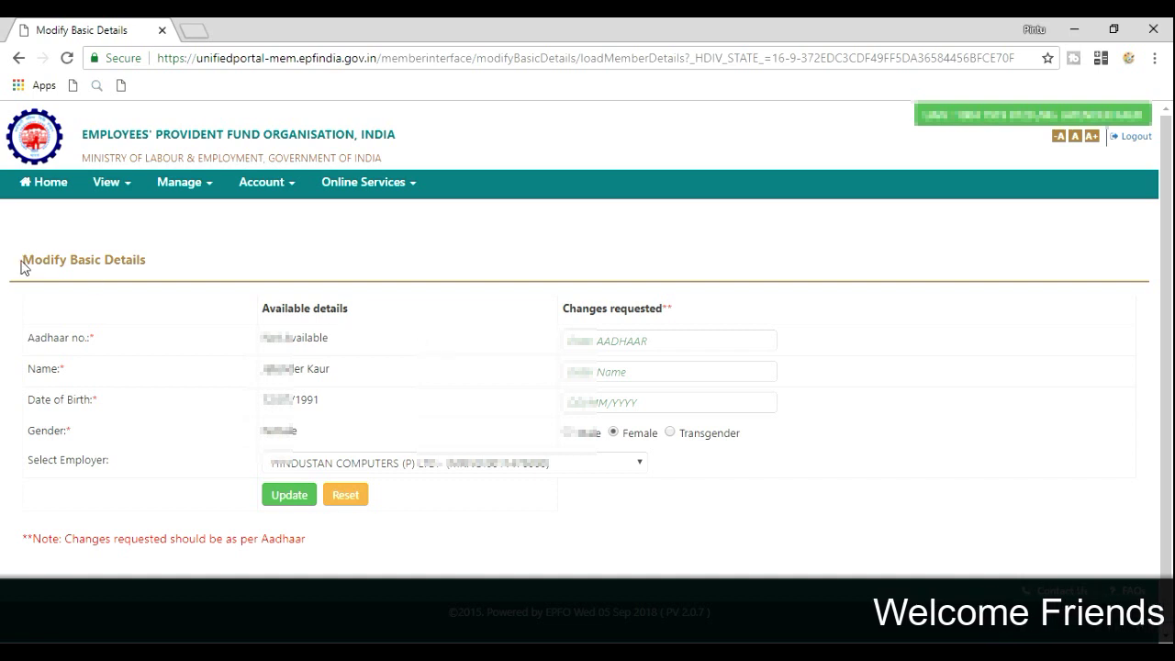
drag(20, 261, 125, 270)
triple_click(126, 269)
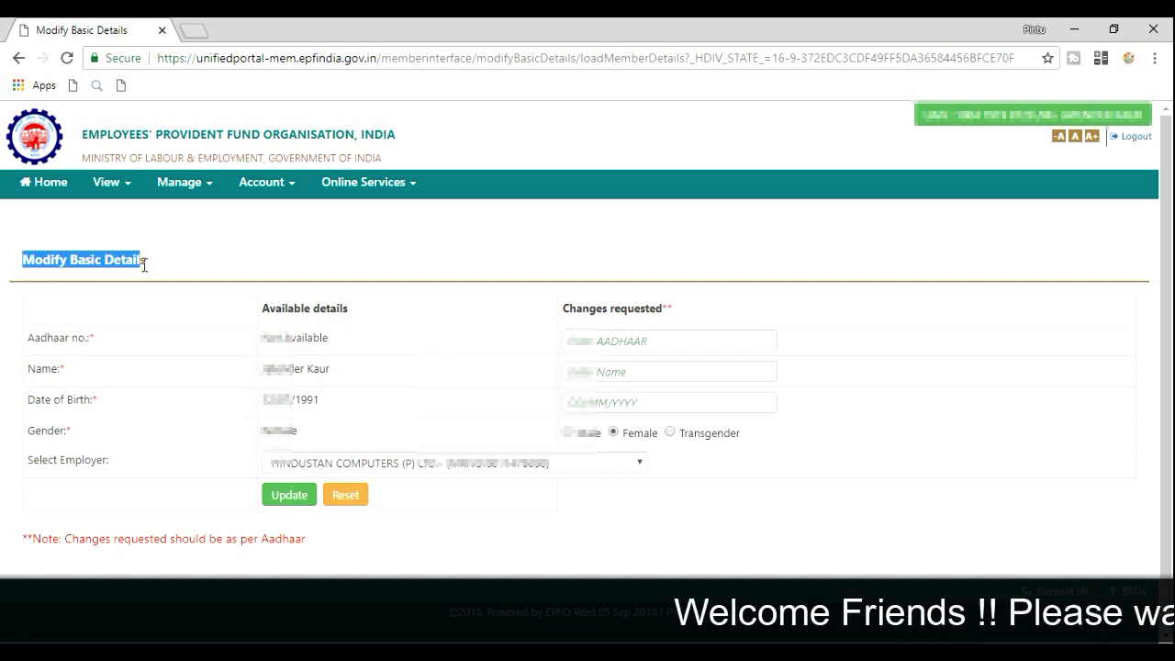
click(136, 342)
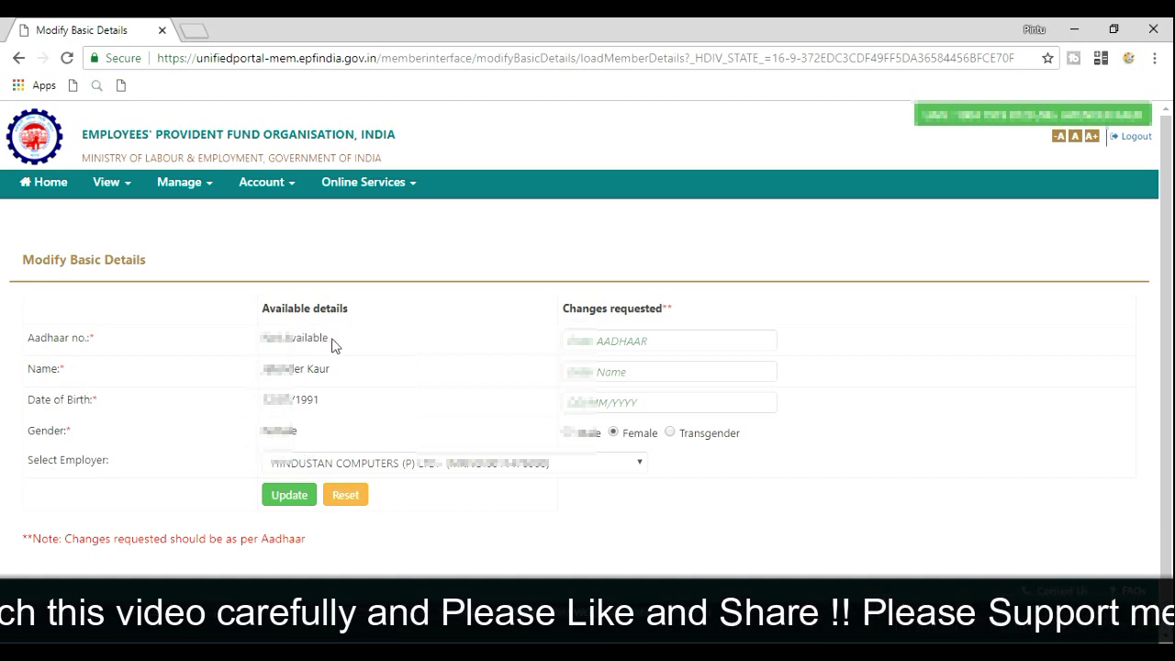
Review the Available details and Changes requested columns and the Aadhaar-matching note
triple_click(286, 313)
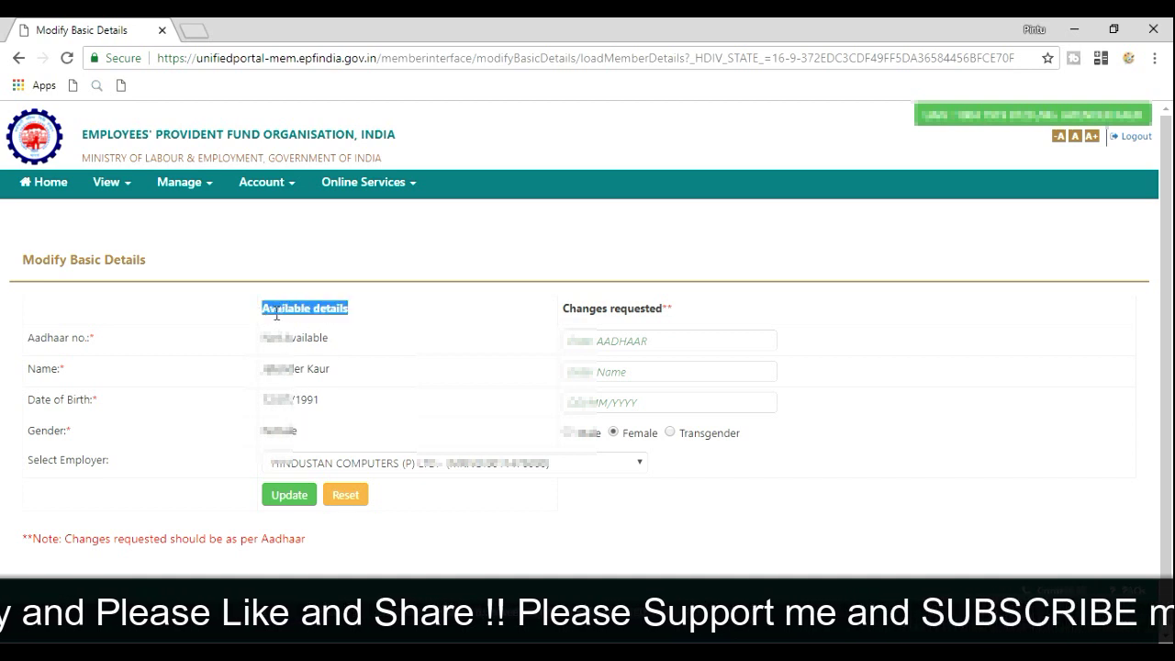
click(385, 320)
drag(563, 309, 662, 306)
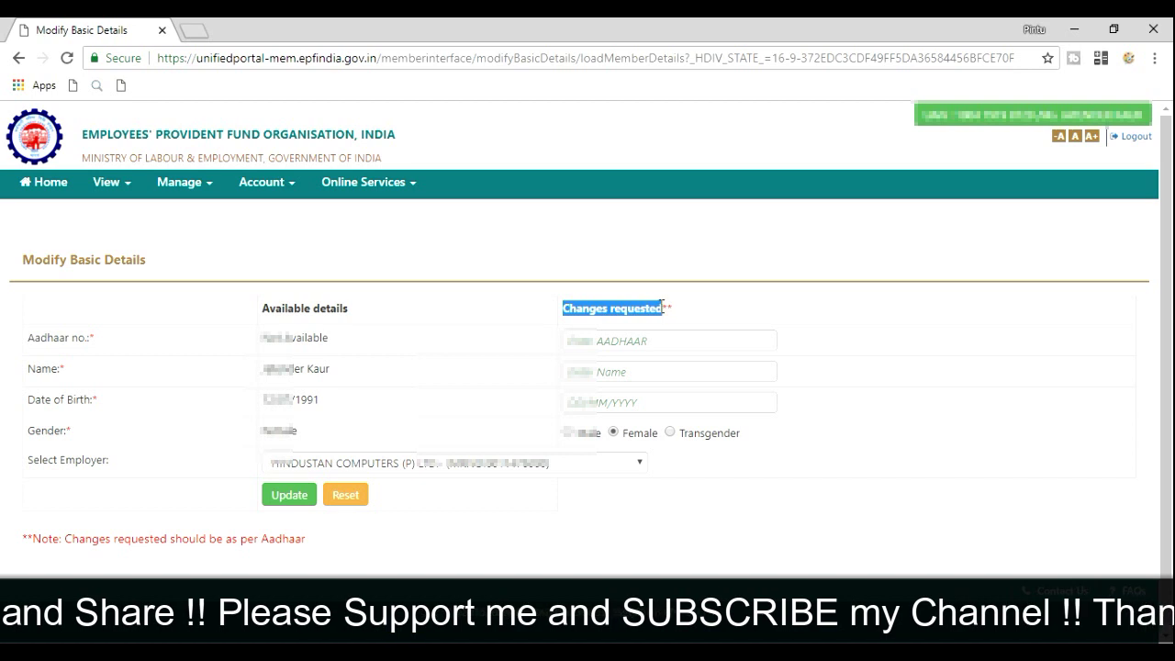
click(614, 337)
drag(661, 310, 673, 312)
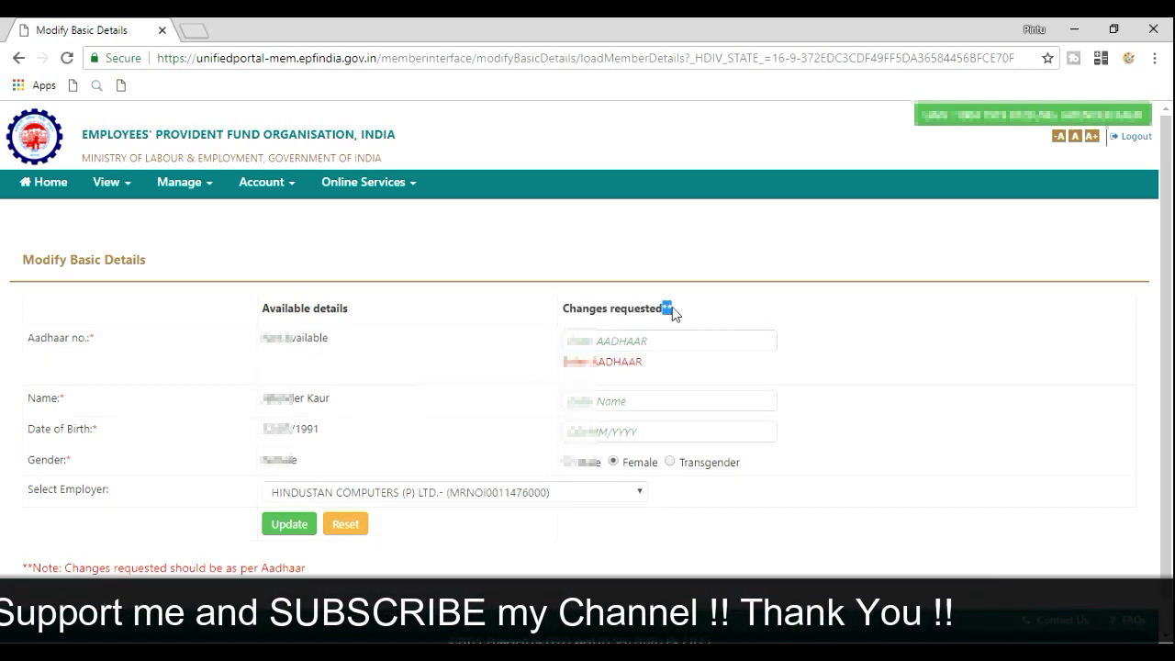
click(684, 309)
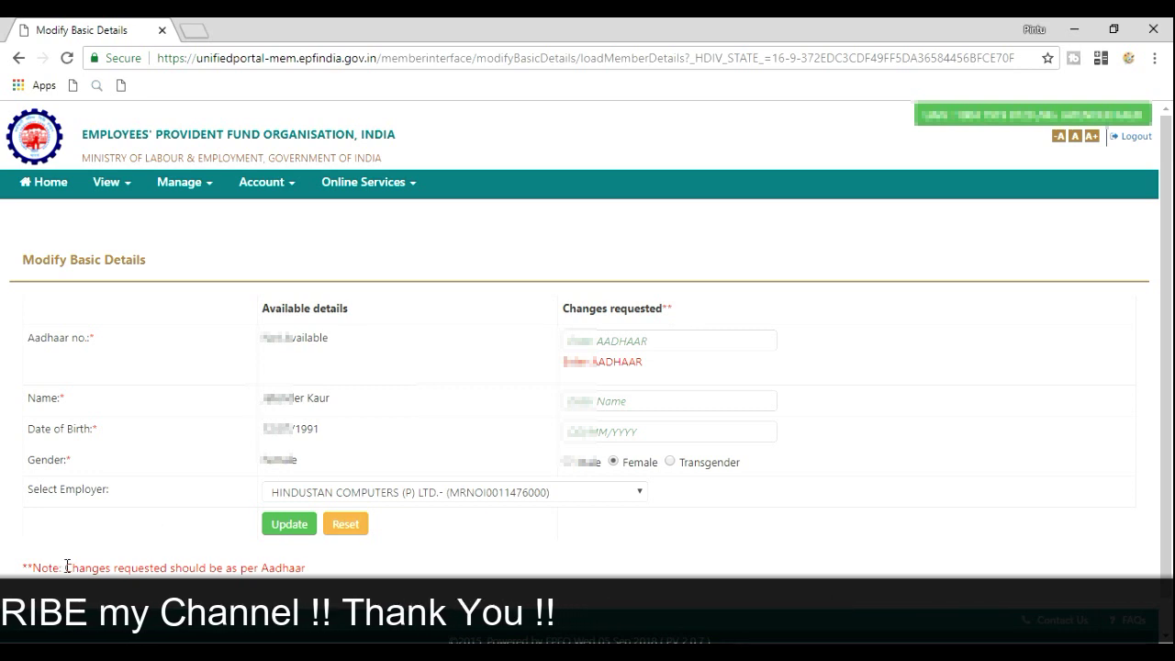
drag(65, 568, 307, 577)
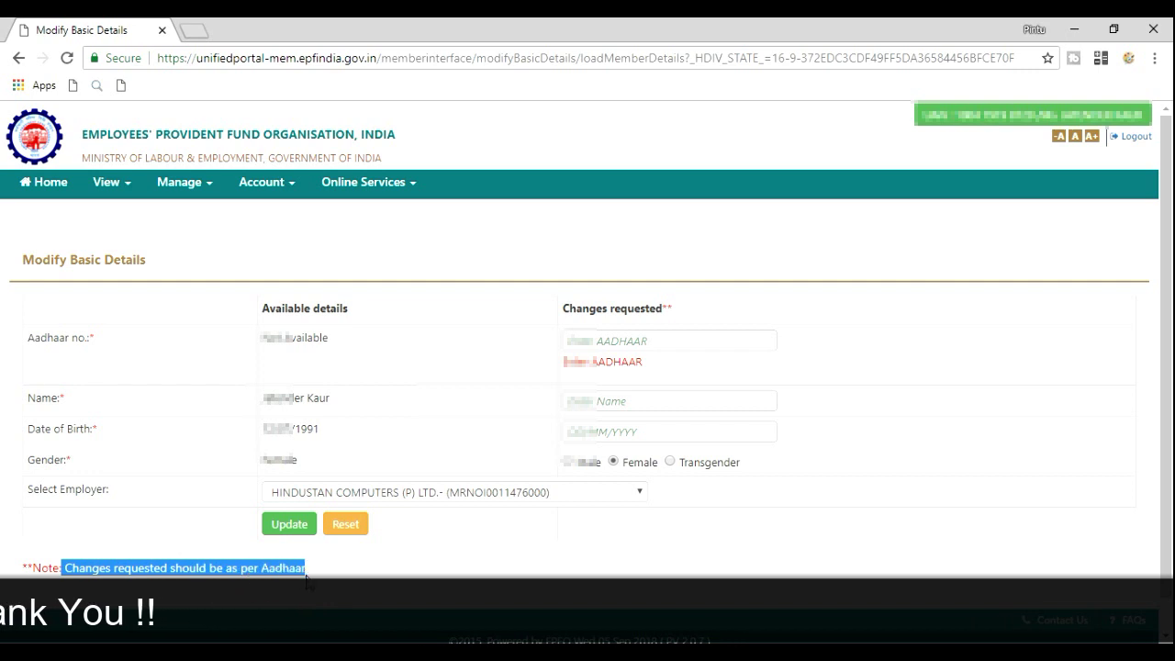
click(340, 575)
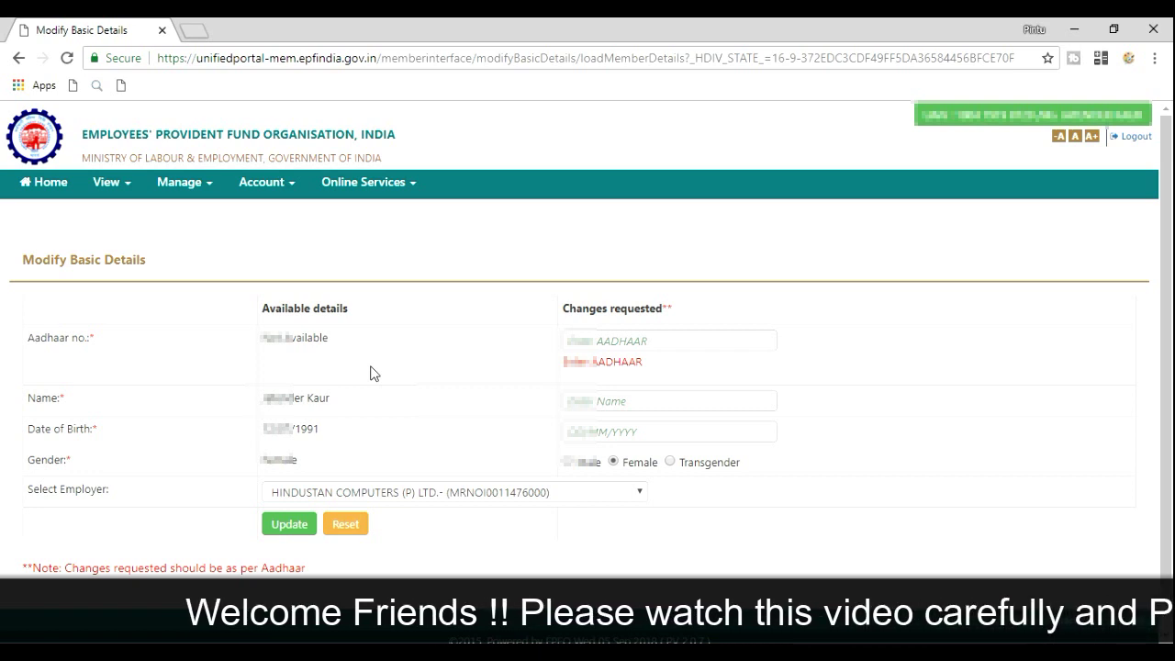
Enter the Aadhaar number and the member's full name in the requested fields
click(607, 339)
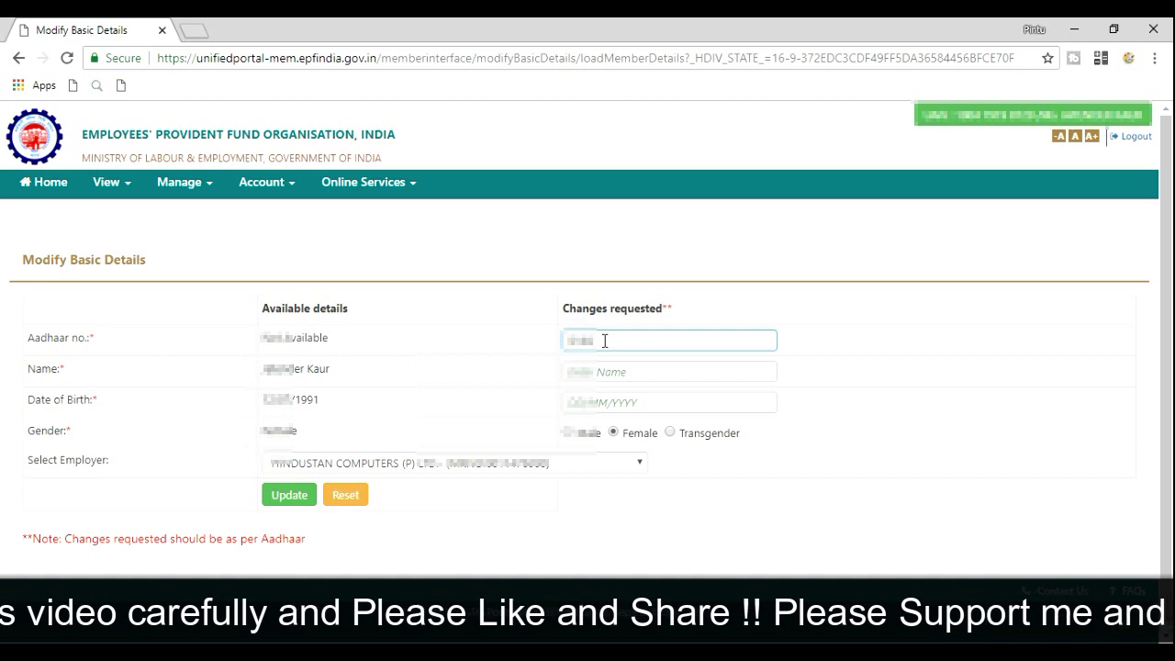
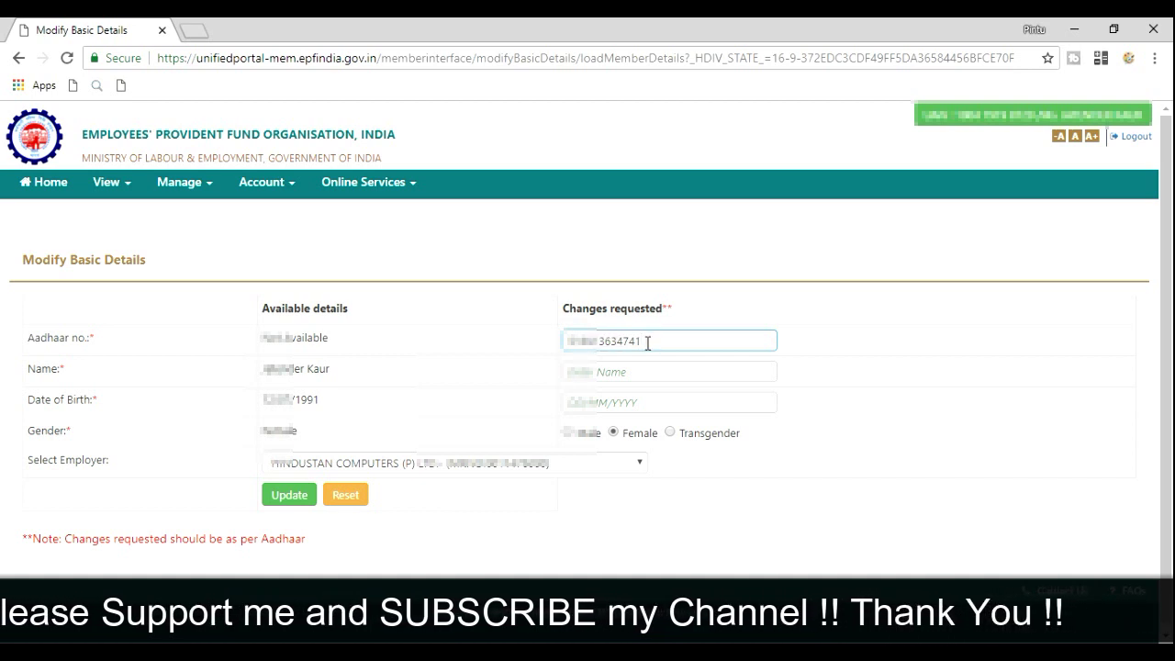
click(615, 371)
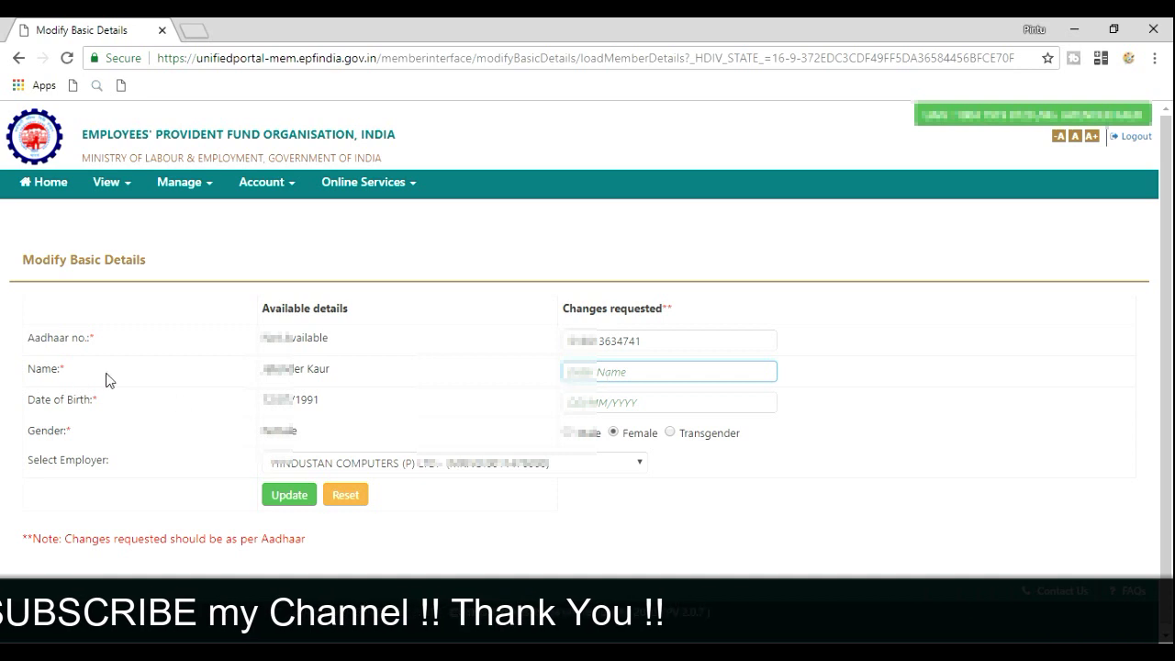
drag(261, 368, 330, 375)
click(359, 391)
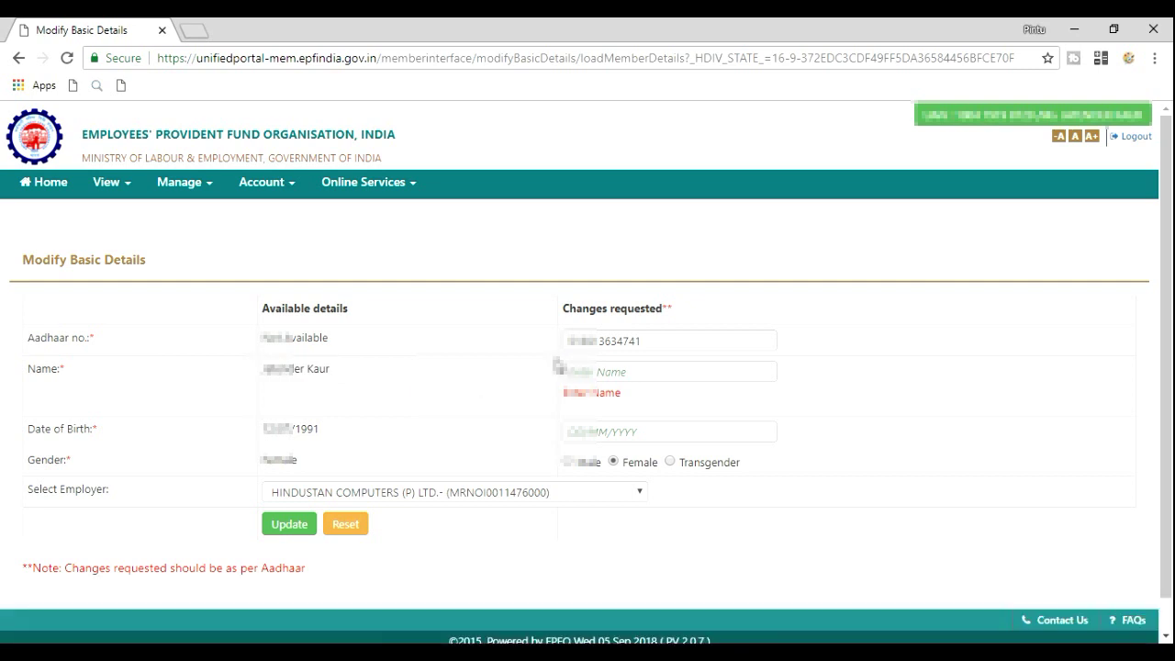
click(605, 371)
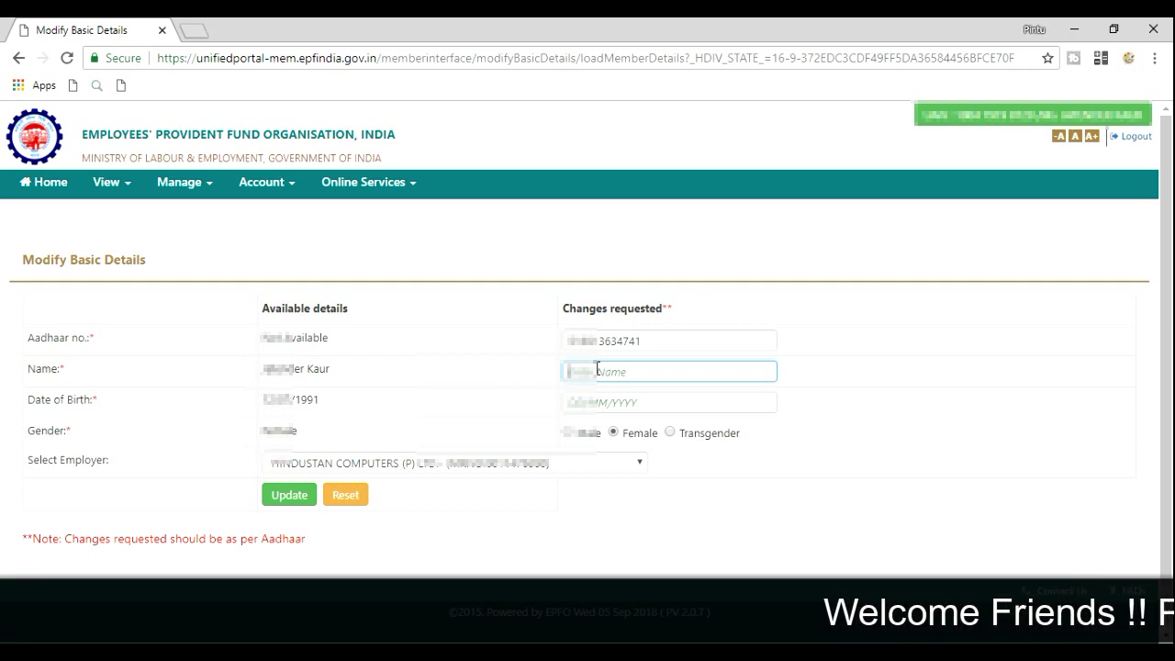
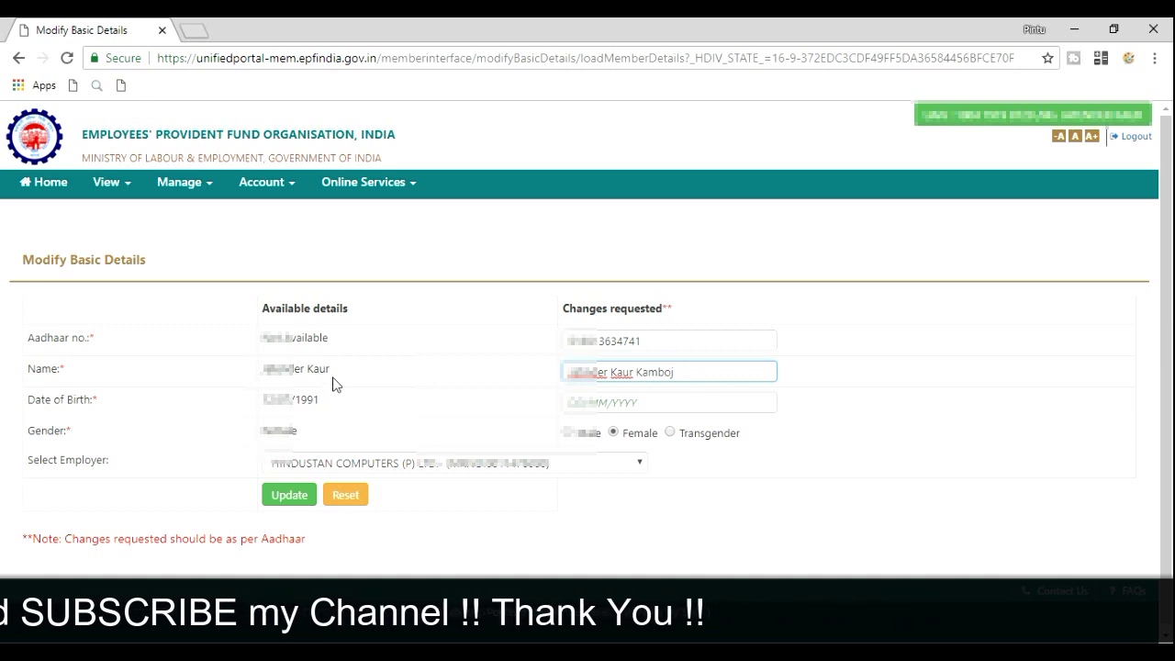
click(617, 404)
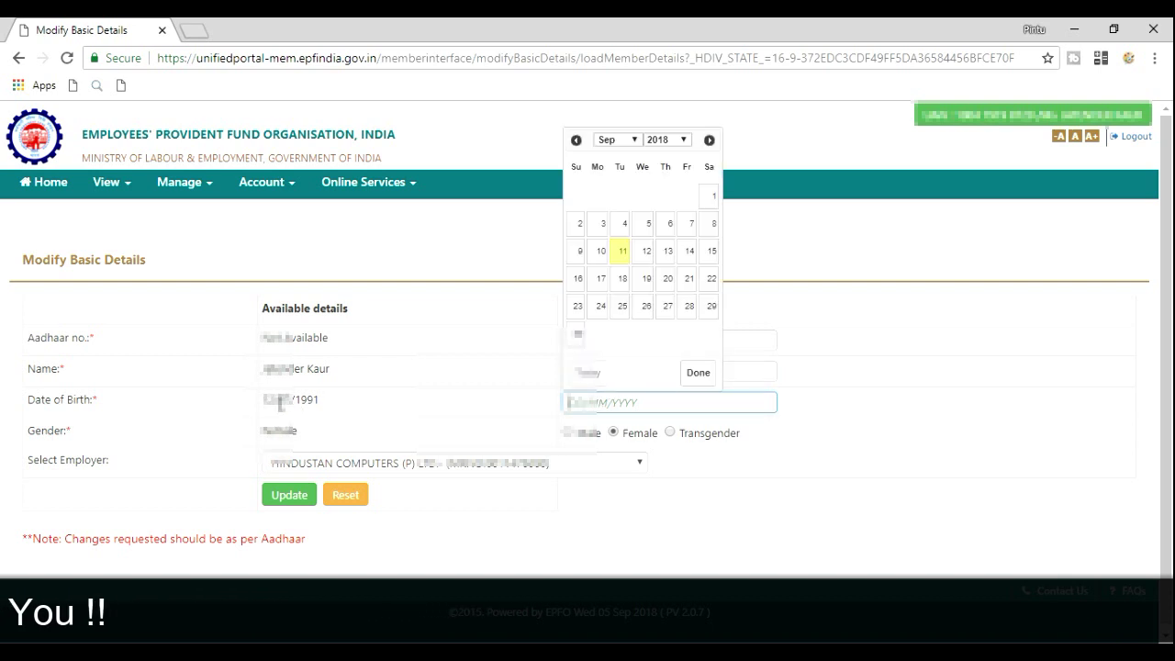
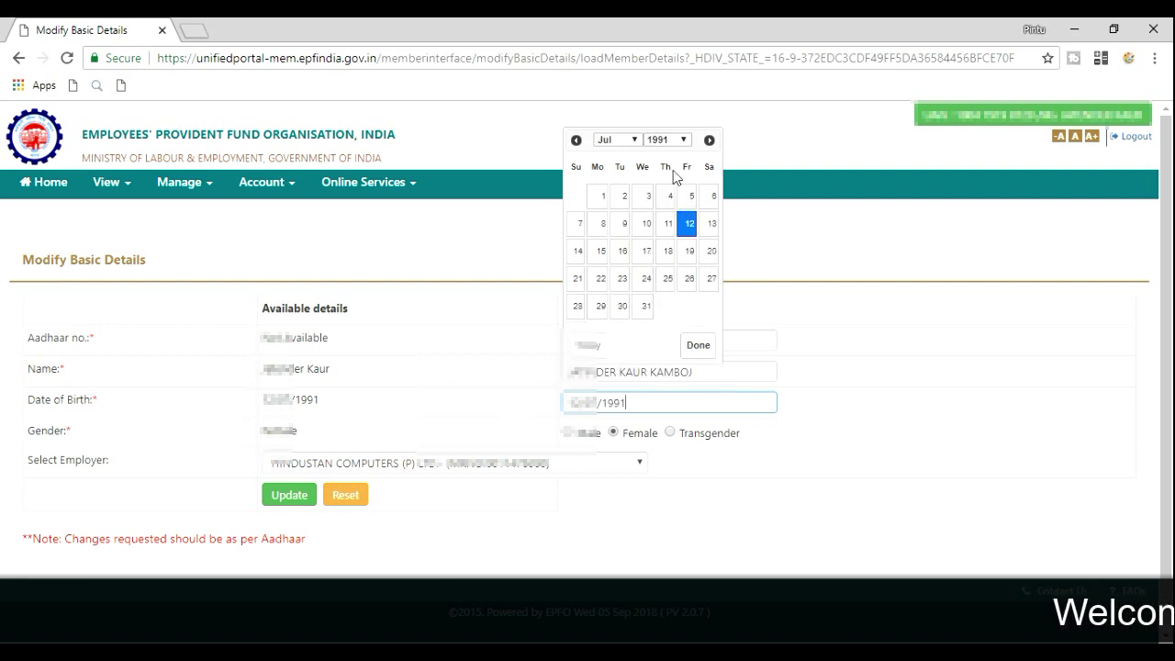
click(690, 235)
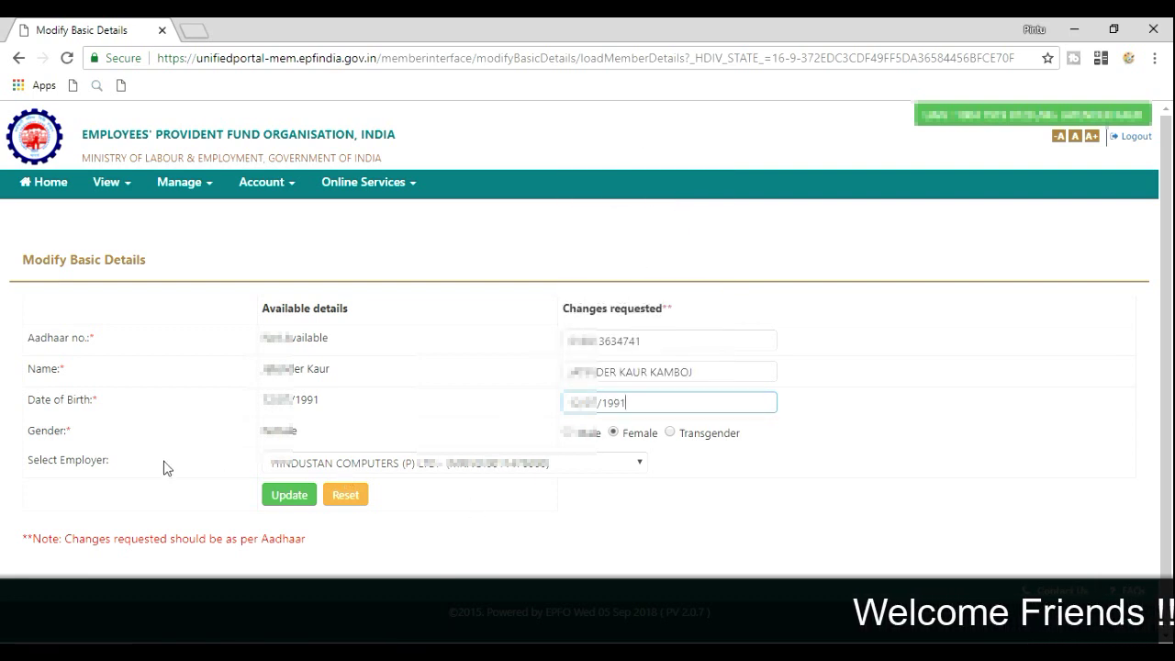
Check the recorded Female gender and the requested Aadhaar entry before updating
double_click(297, 432)
click(312, 435)
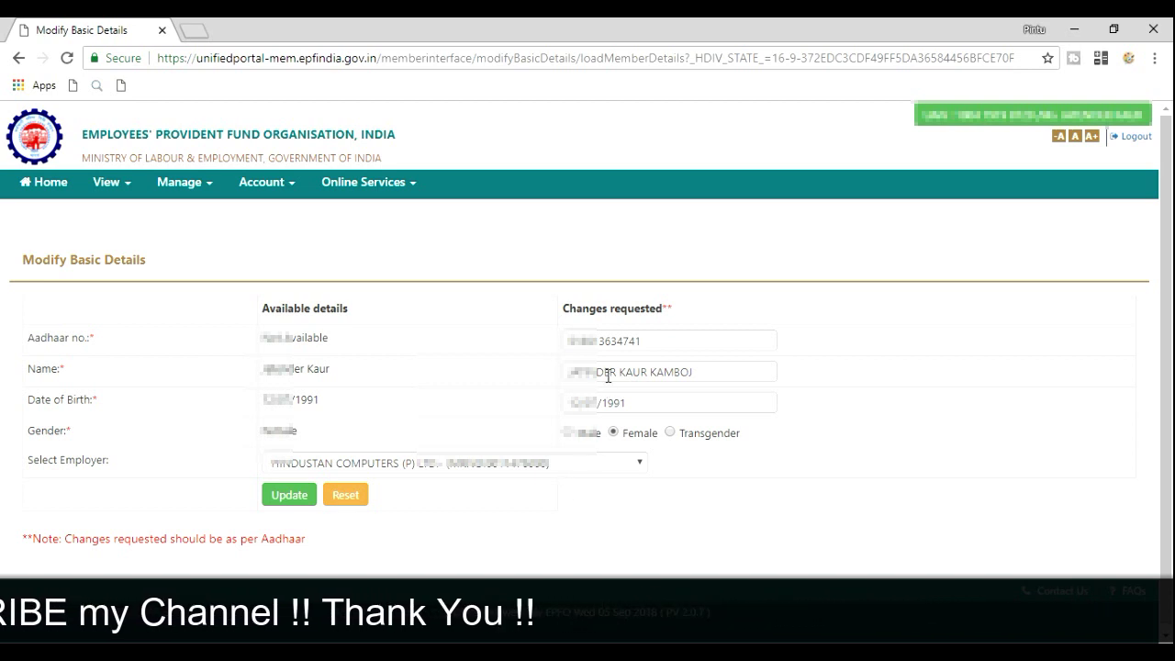
click(611, 343)
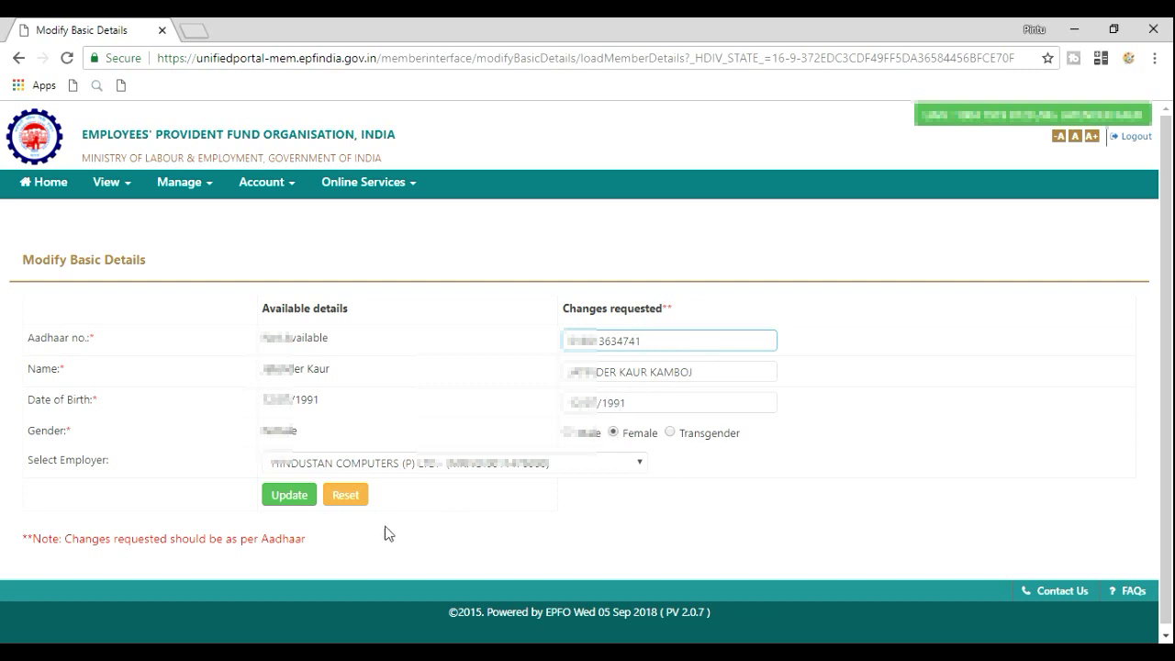
click(292, 500)
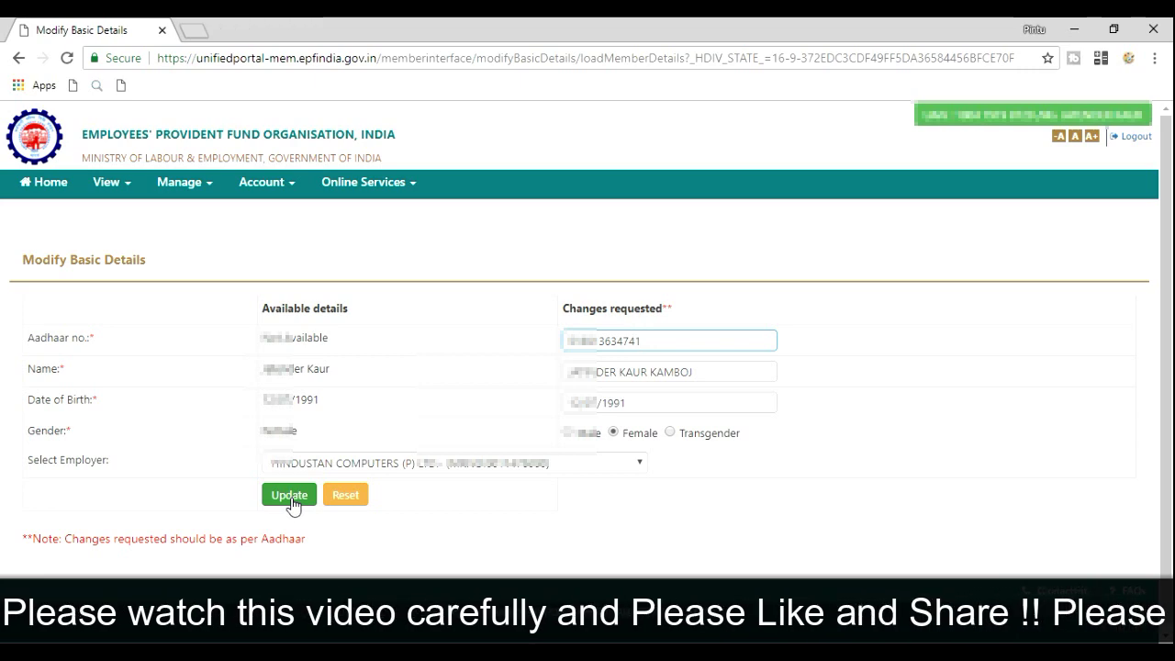
Submit the changes, compare current and requested names in Confirm Details, and accept with Yes
click(287, 498)
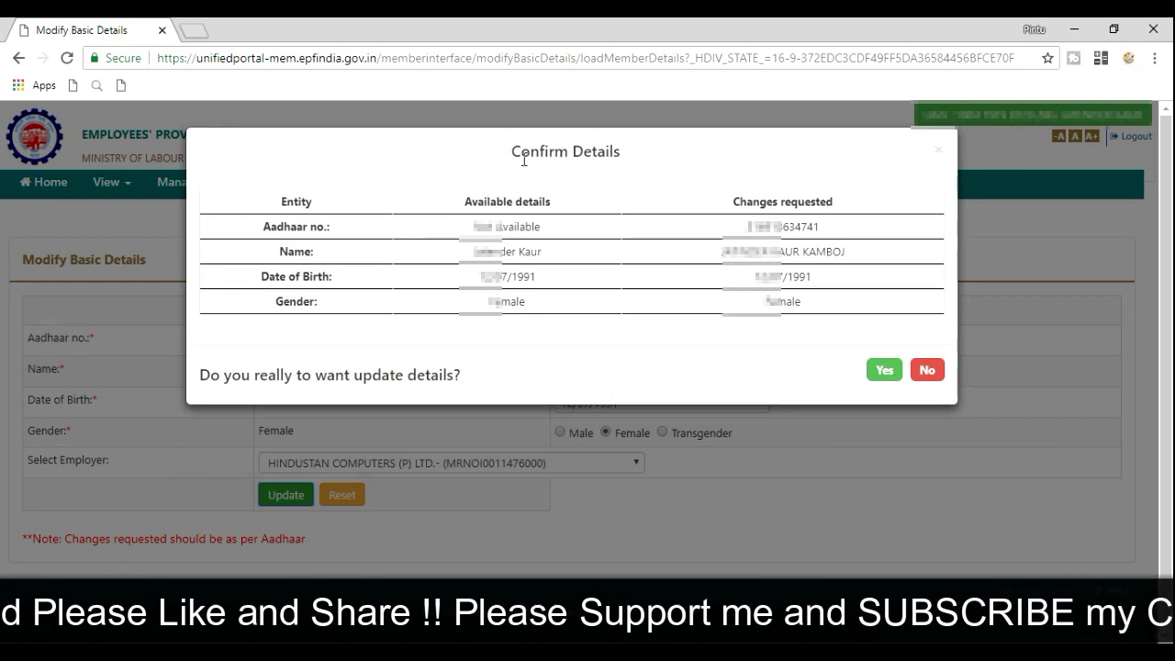
drag(511, 152, 626, 162)
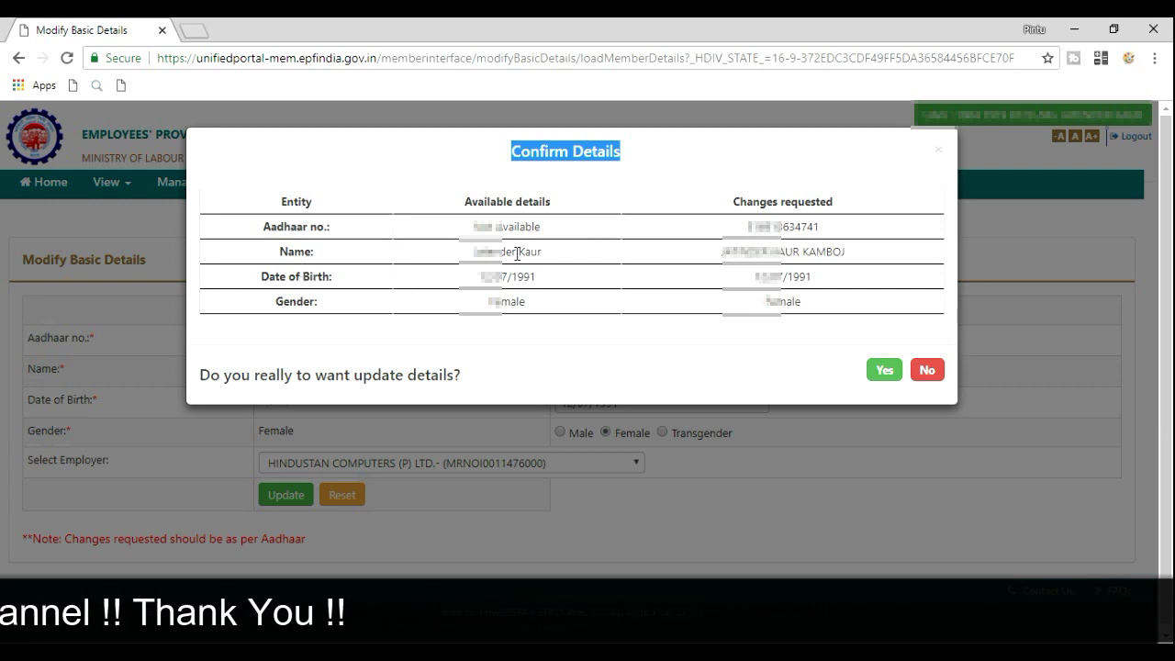
click(475, 252)
drag(476, 251, 538, 262)
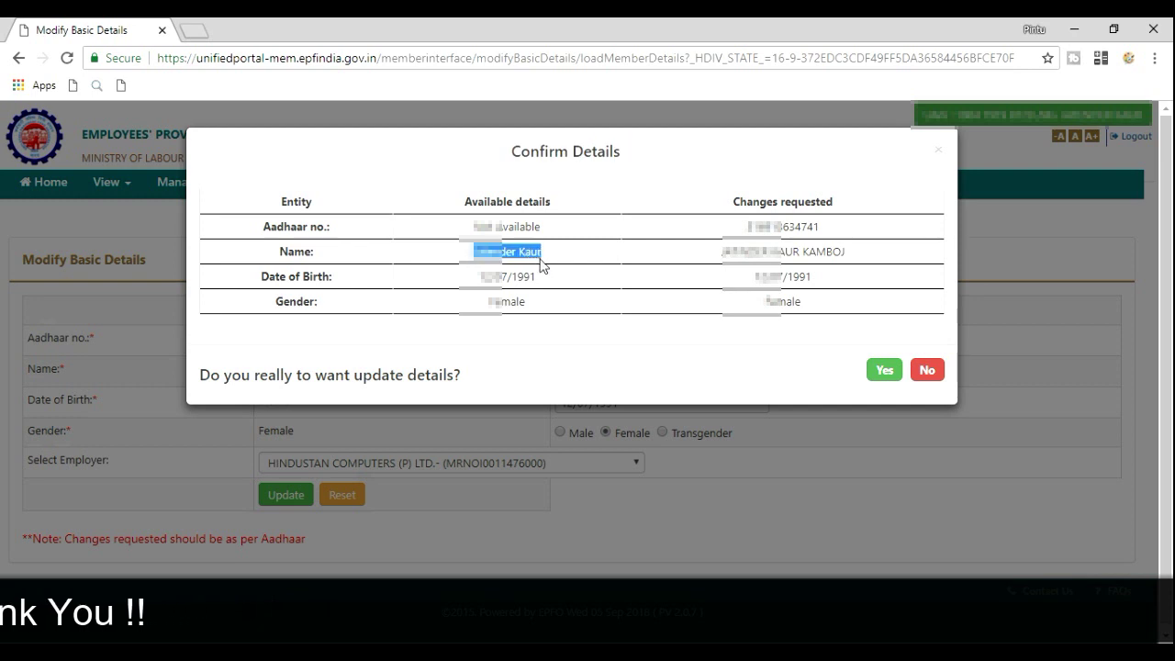
click(506, 268)
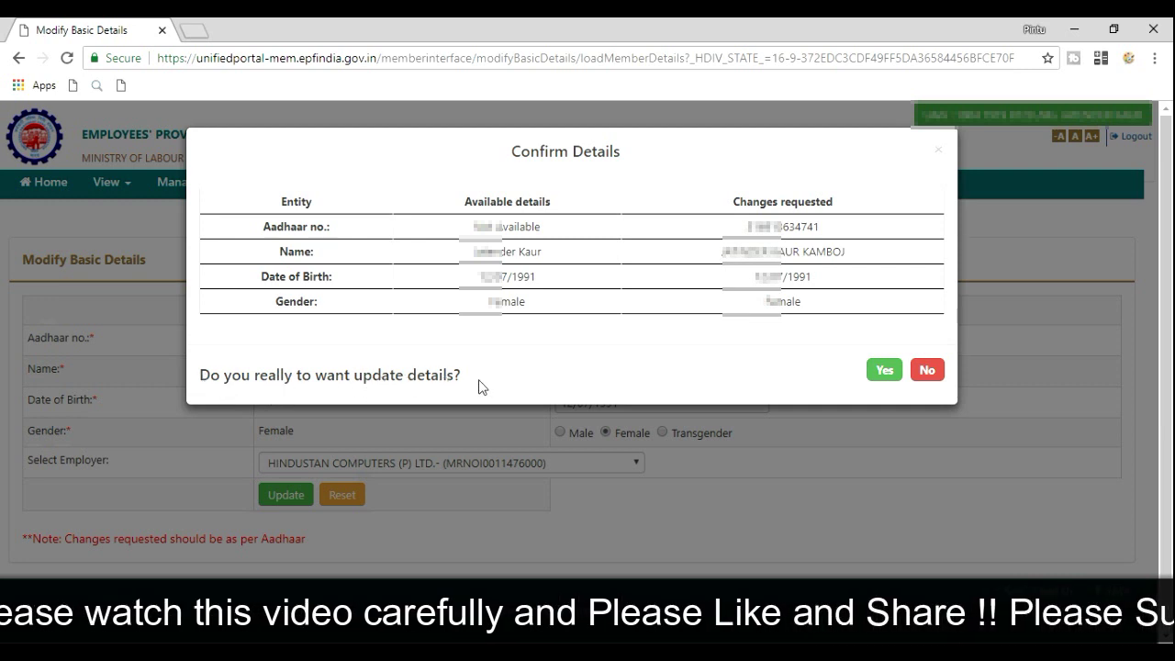
click(883, 370)
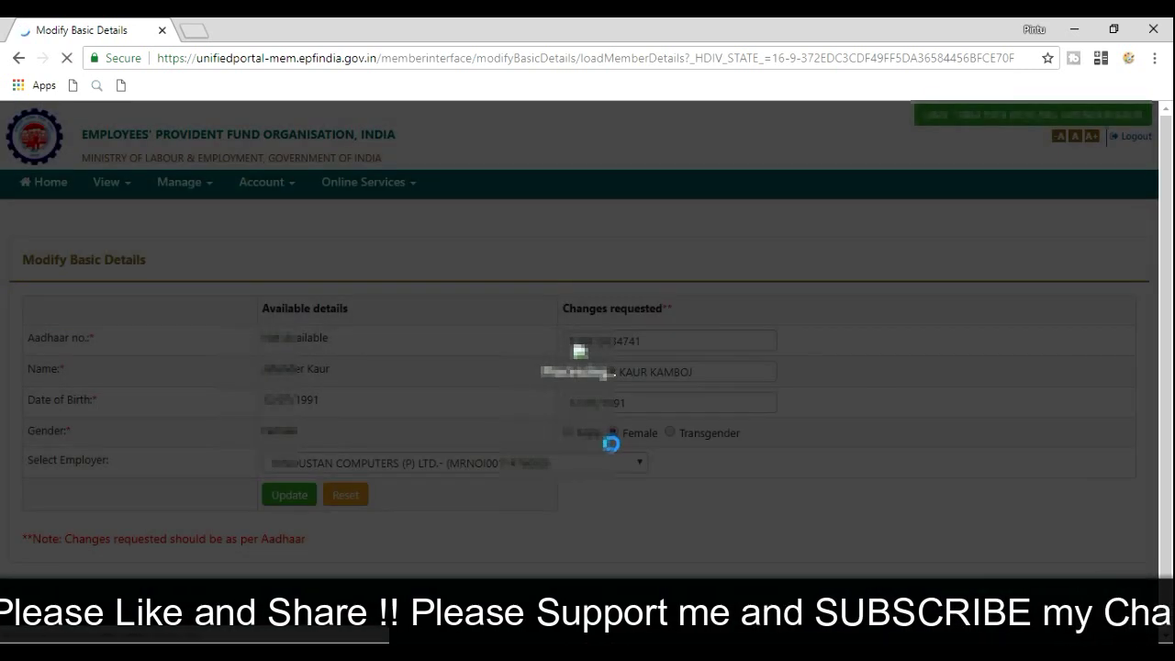